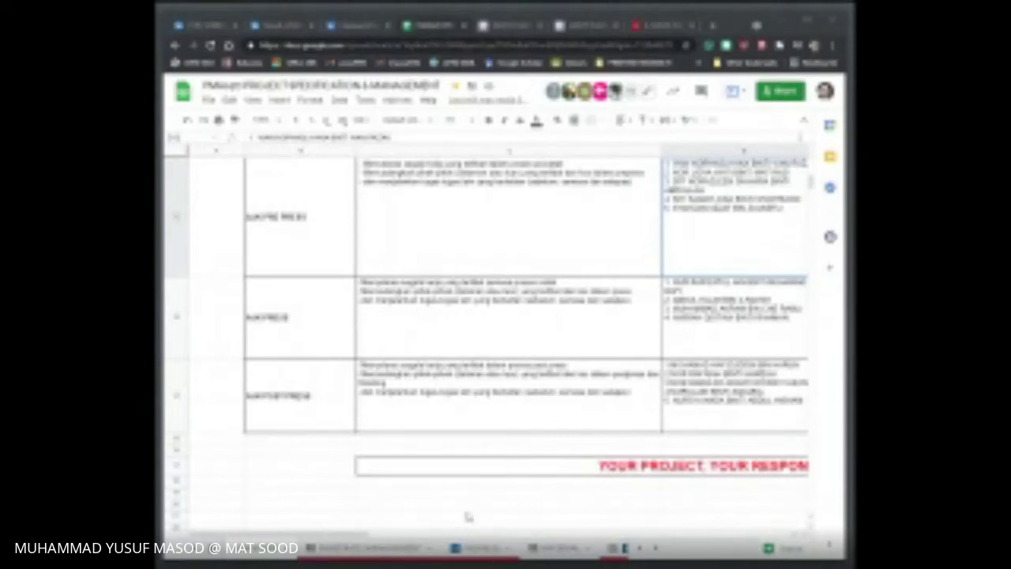
Step: Review the committee duties table and the list of clients, products and packaging types
scroll(468, 515, up, 10)
scroll(467, 505, down, 5)
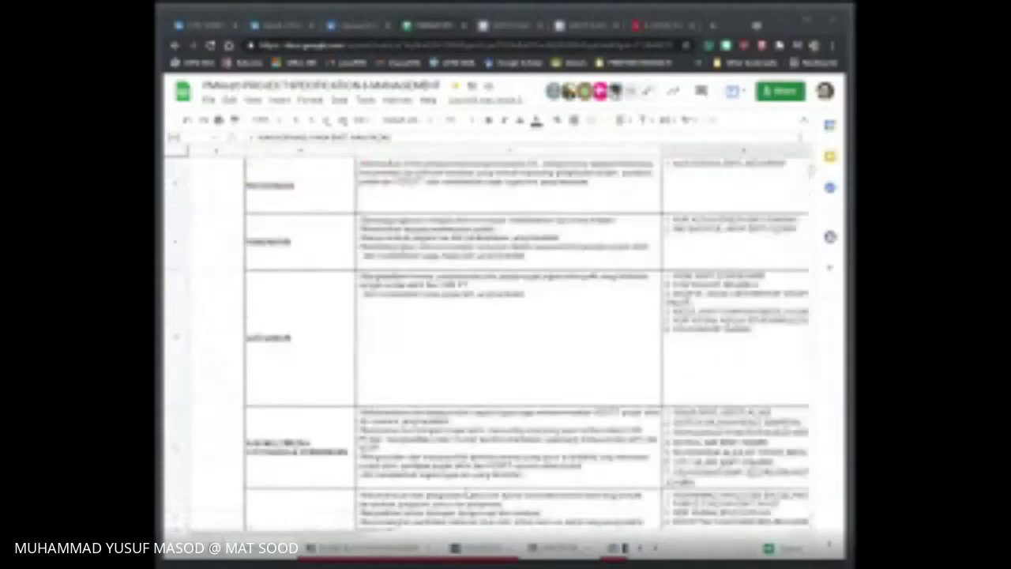
scroll(468, 506, up, 15)
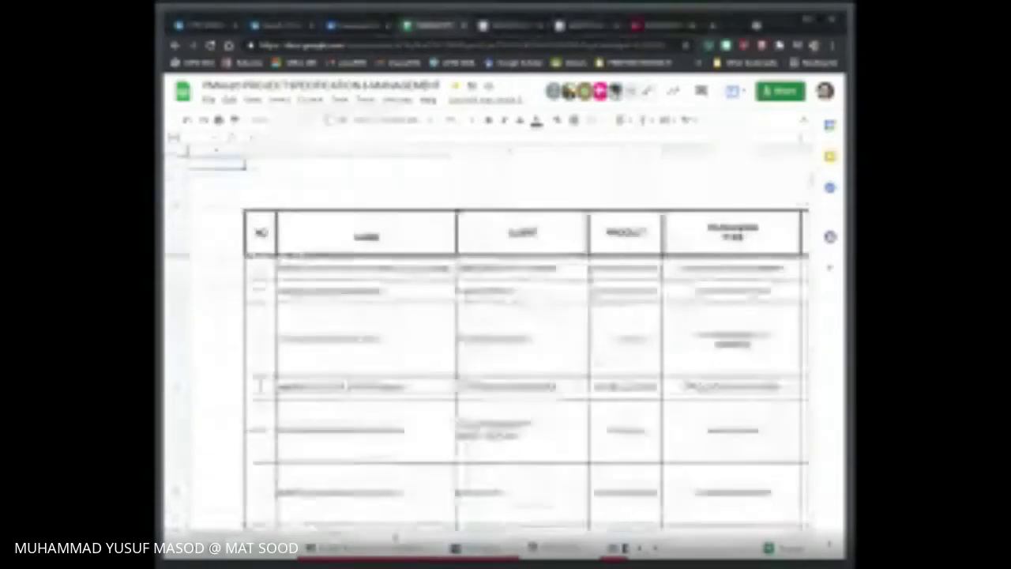
scroll(260, 385, down, 10)
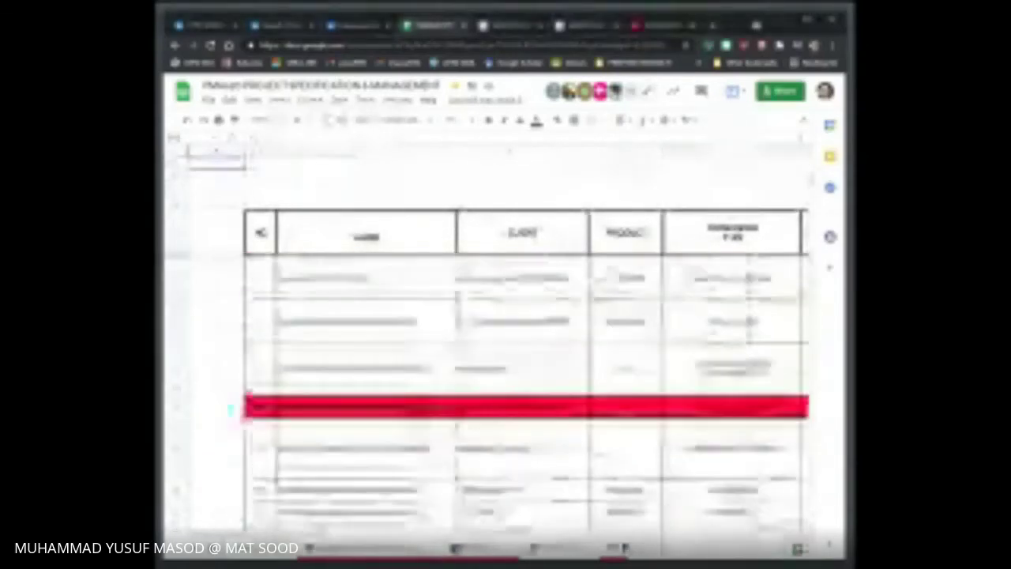
scroll(521, 395, down, 3)
Step: Open the plate output schedule sheet and review its dated groups from the first April date
click(474, 548)
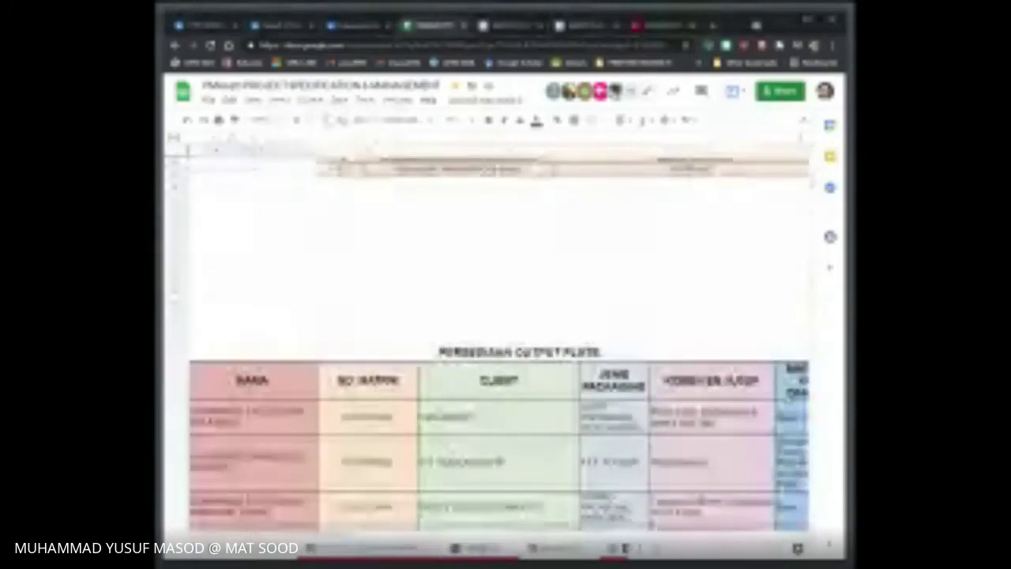
scroll(498, 340, up, 15)
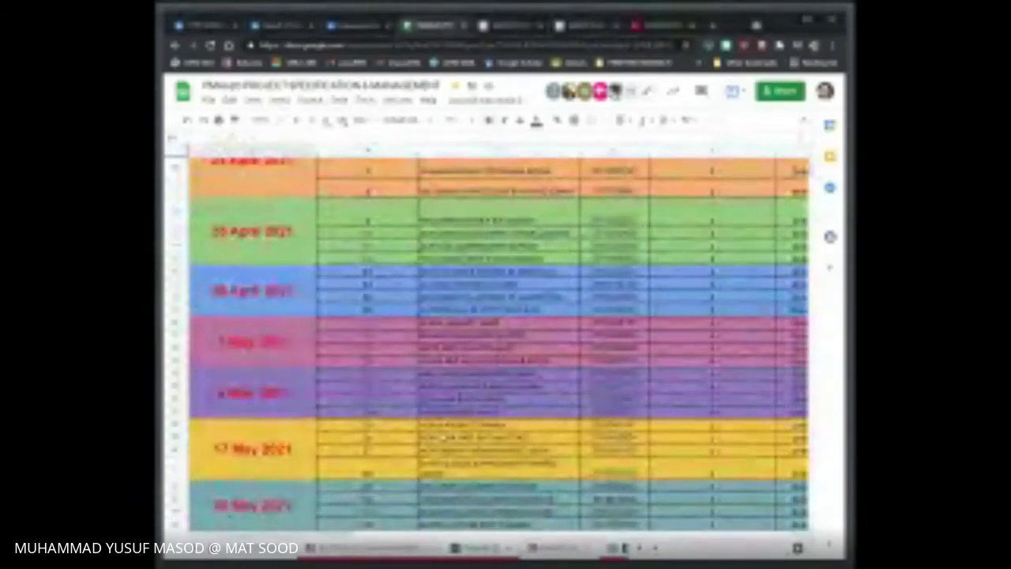
scroll(458, 383, up, 3)
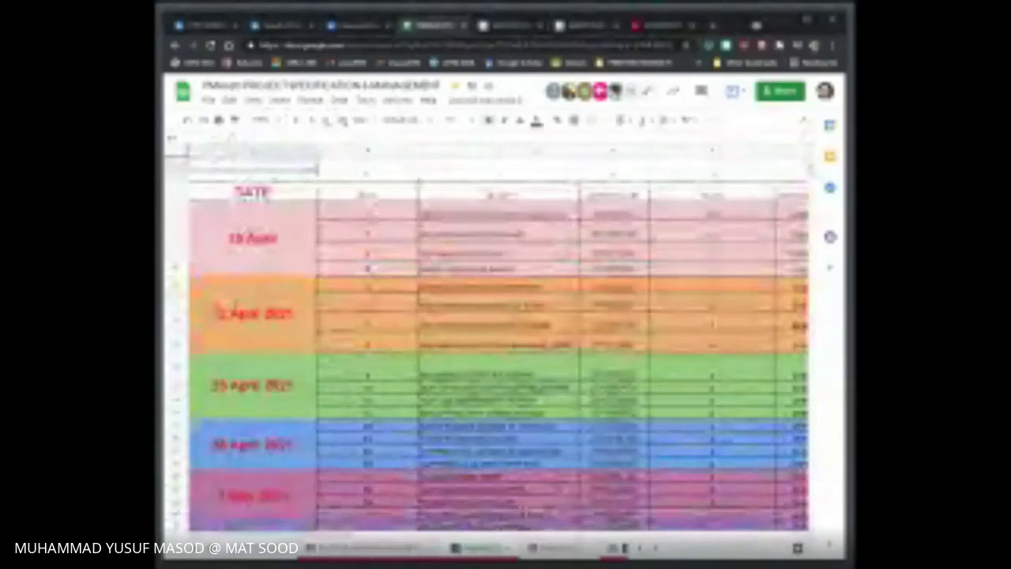
Step: Return to the committee duties sheet to view the pre-press duties and look over the client list again
click(363, 548)
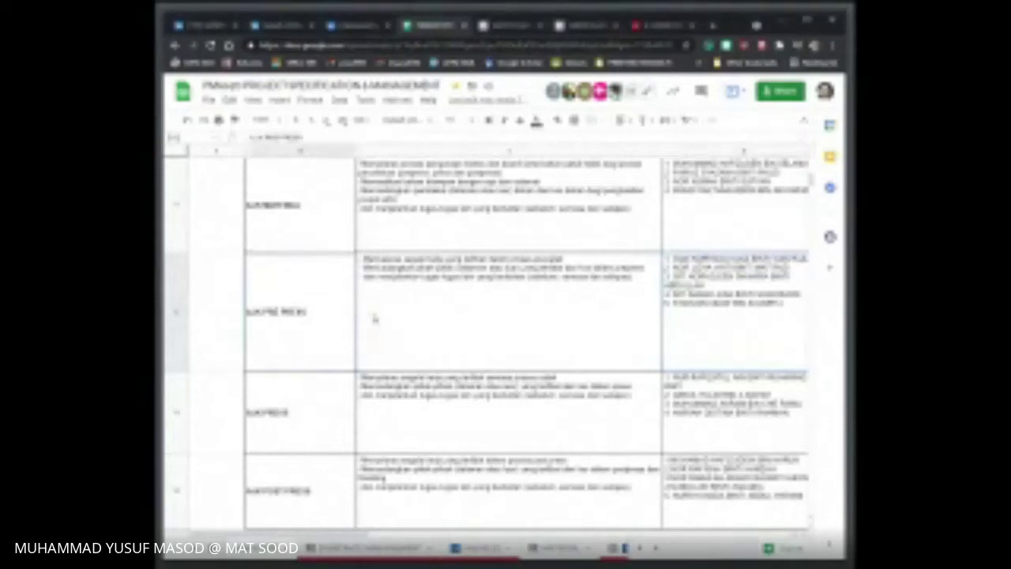
click(486, 314)
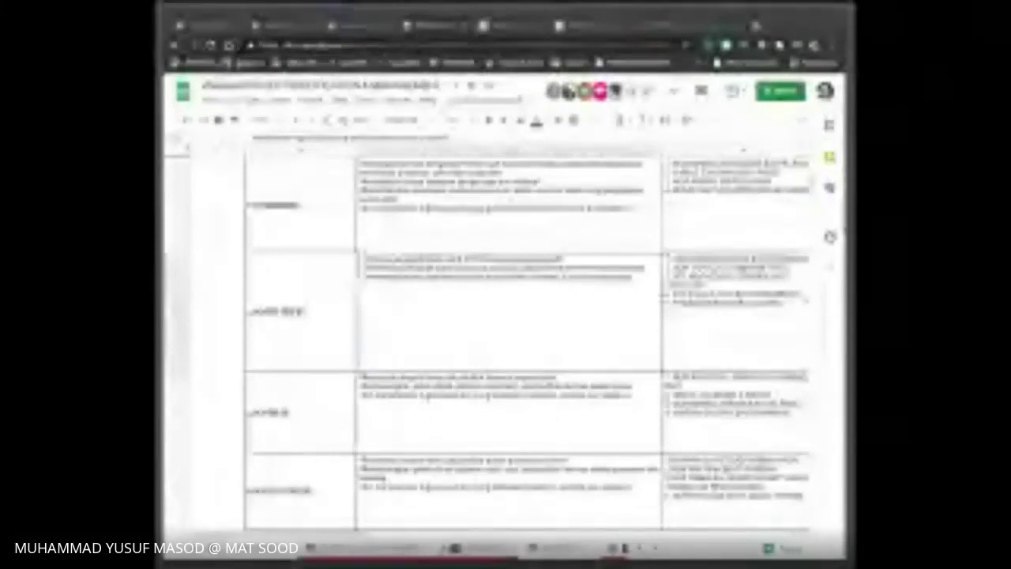
scroll(506, 340, down, 5)
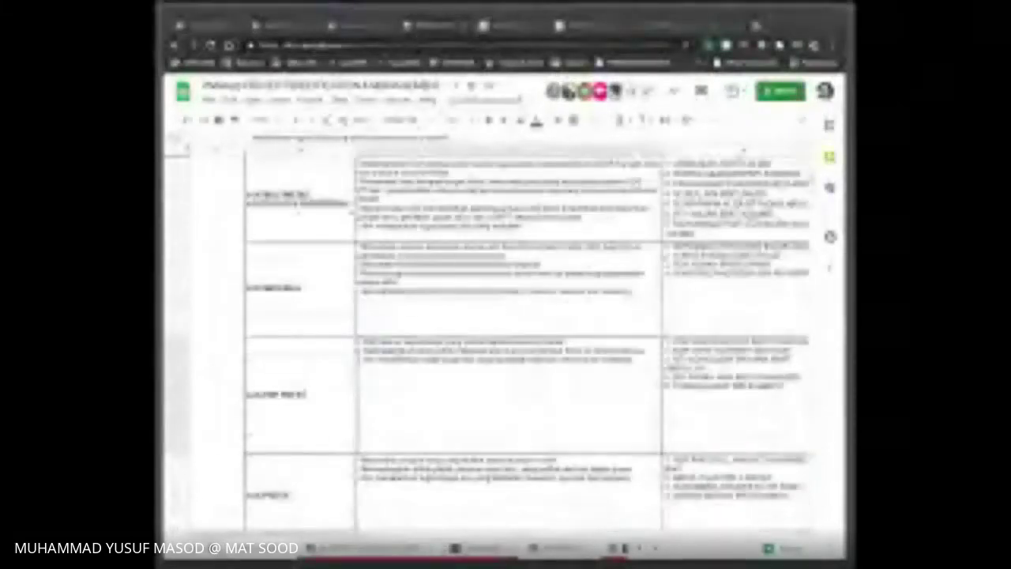
key(ctrl+Page_Down)
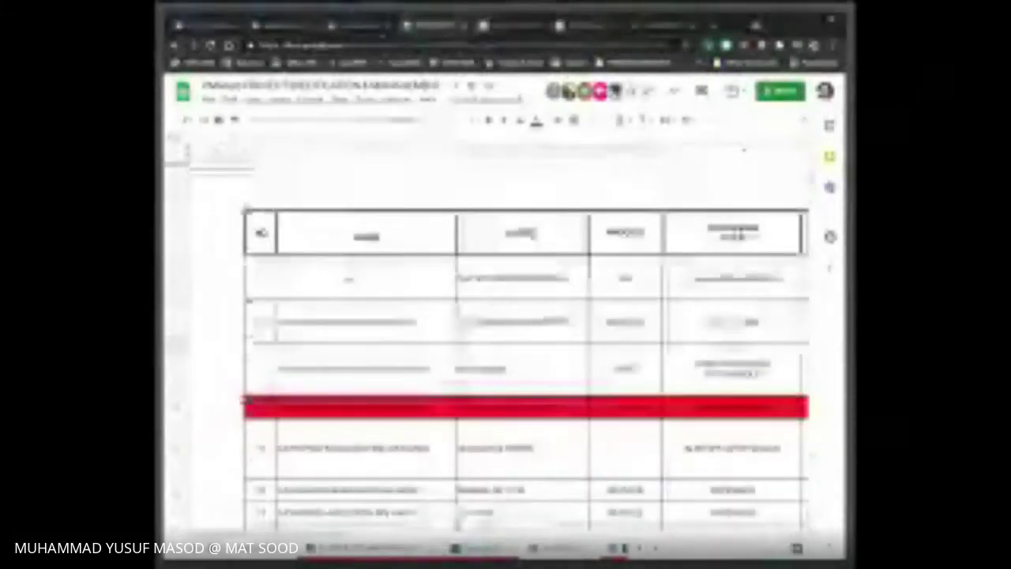
scroll(506, 340, down, 3)
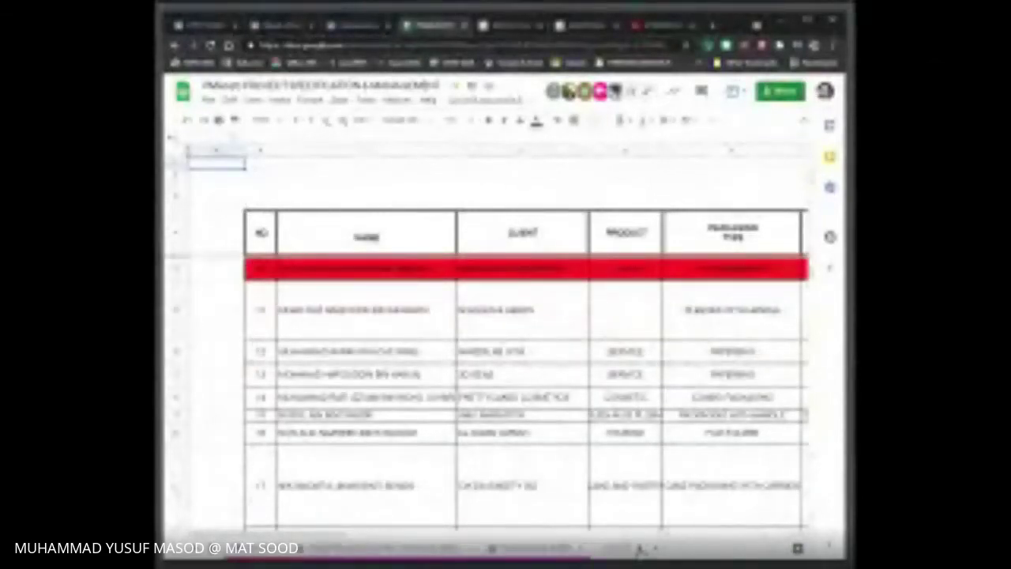
Step: Open the materials stock sheet and examine the card, paper and POSITF PLATE XL75 and RMGT entries
click(343, 548)
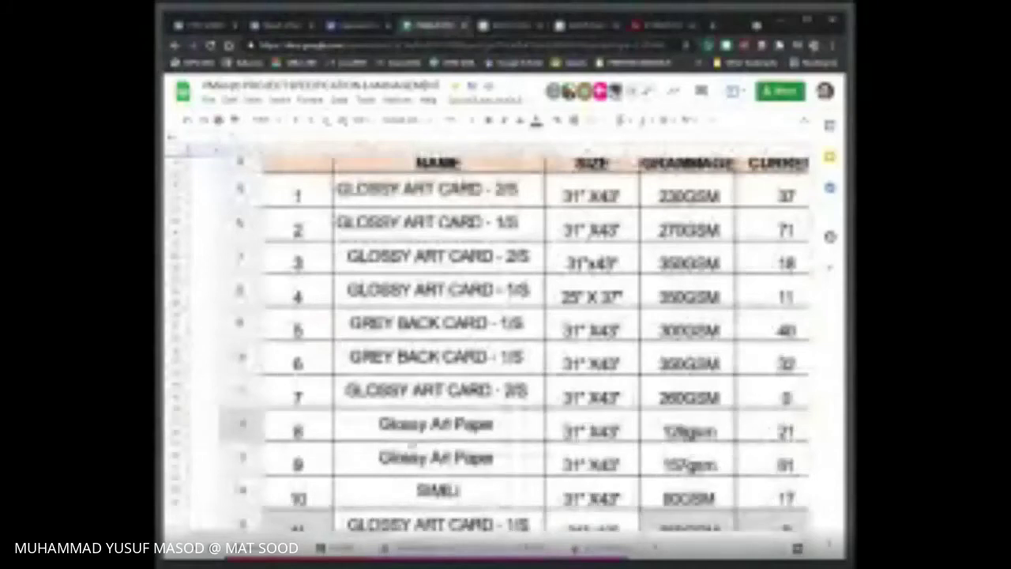
scroll(605, 425, down, 4)
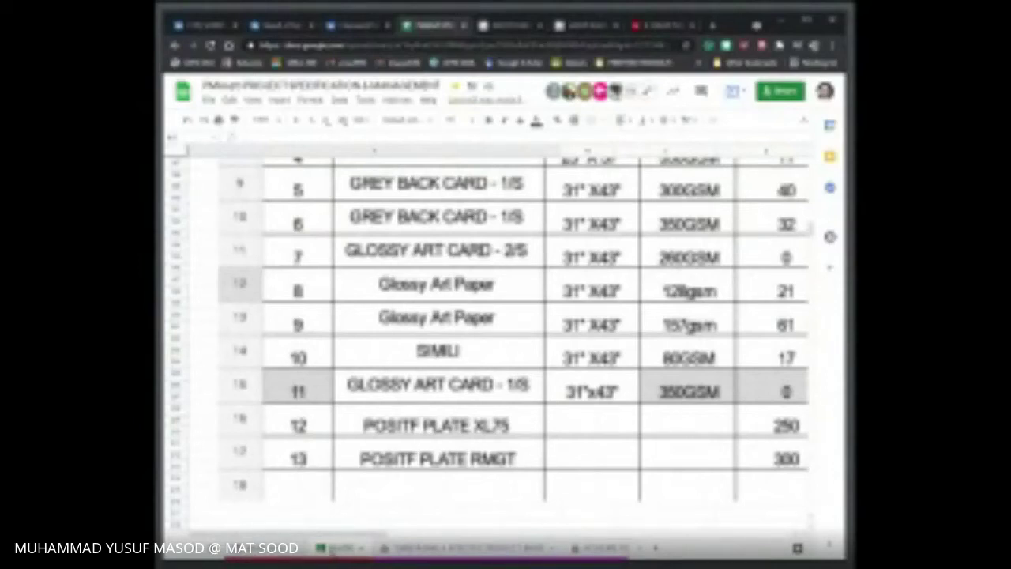
scroll(398, 468, up, 1)
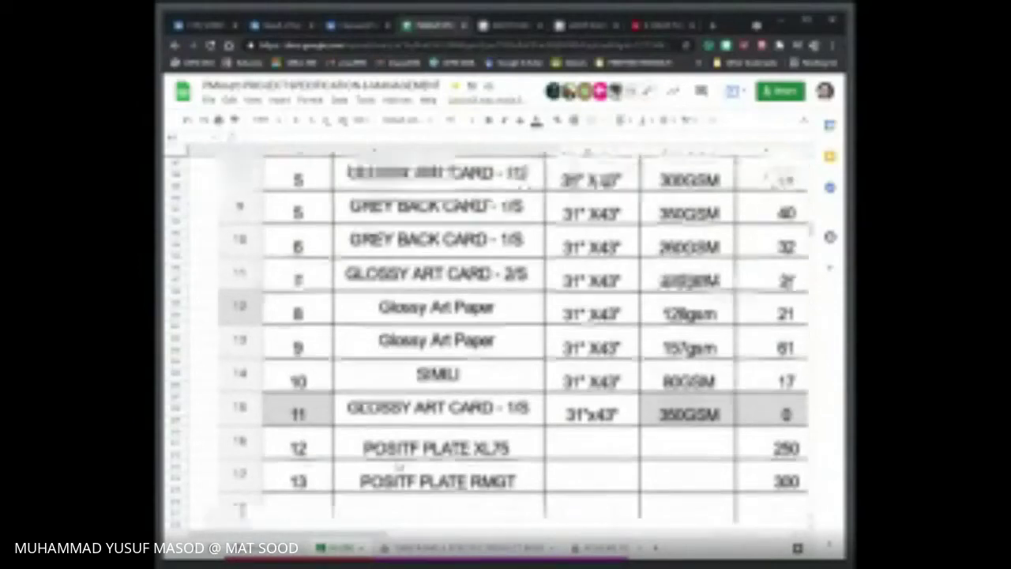
scroll(398, 468, up, 5)
scroll(398, 467, down, 3)
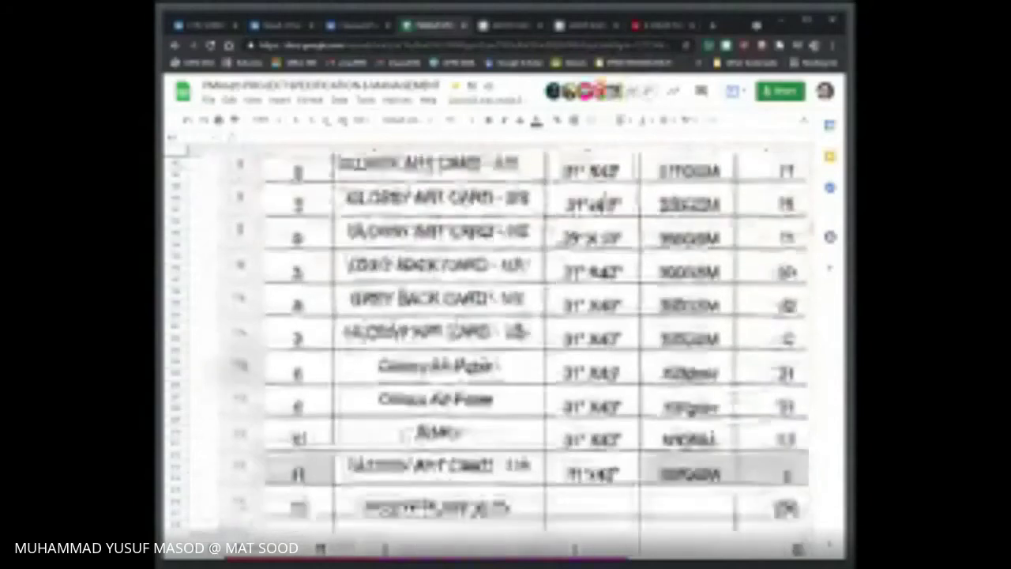
scroll(398, 468, down, 3)
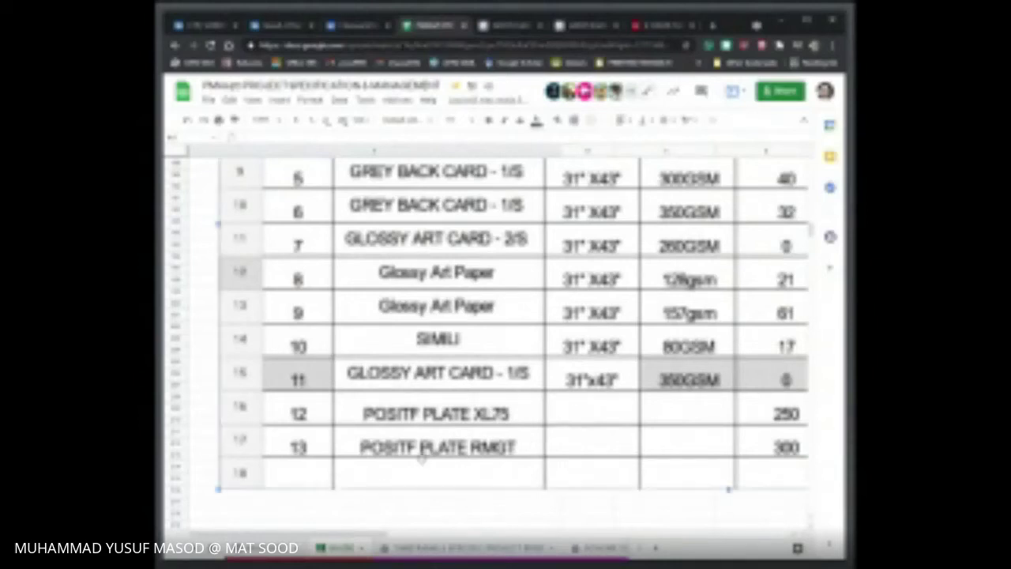
click(430, 504)
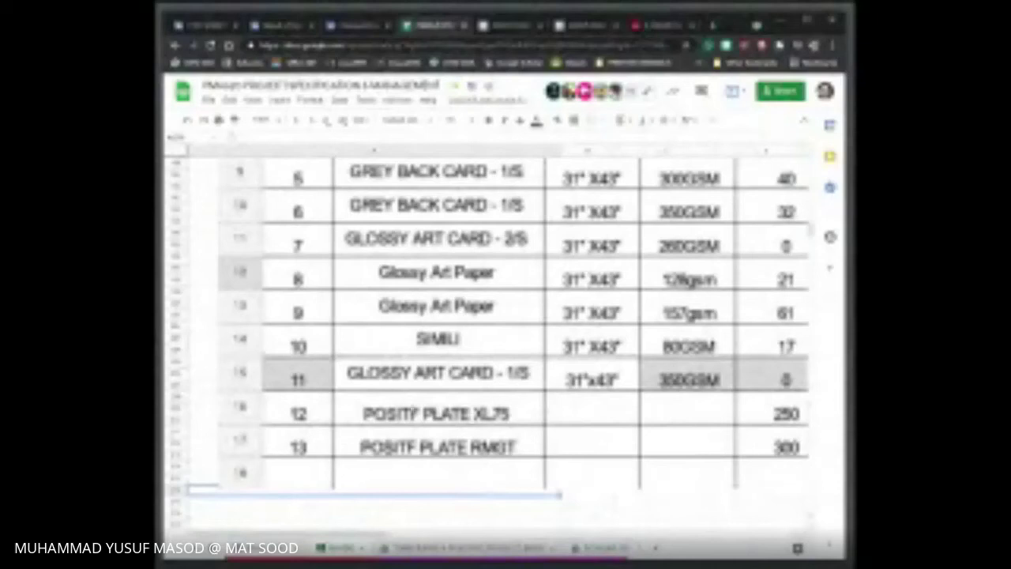
scroll(616, 389, up, 2)
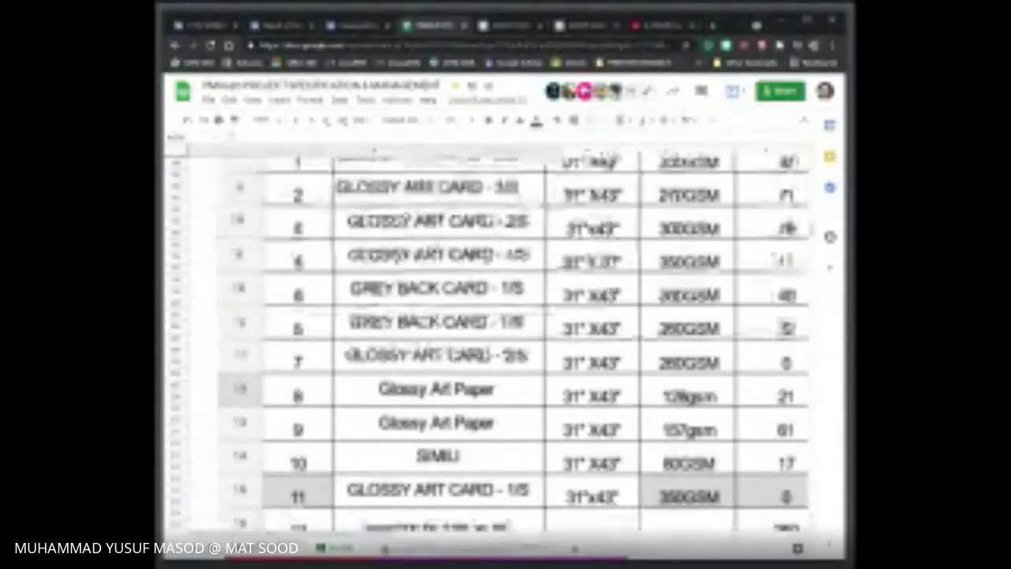
scroll(569, 379, down, 3)
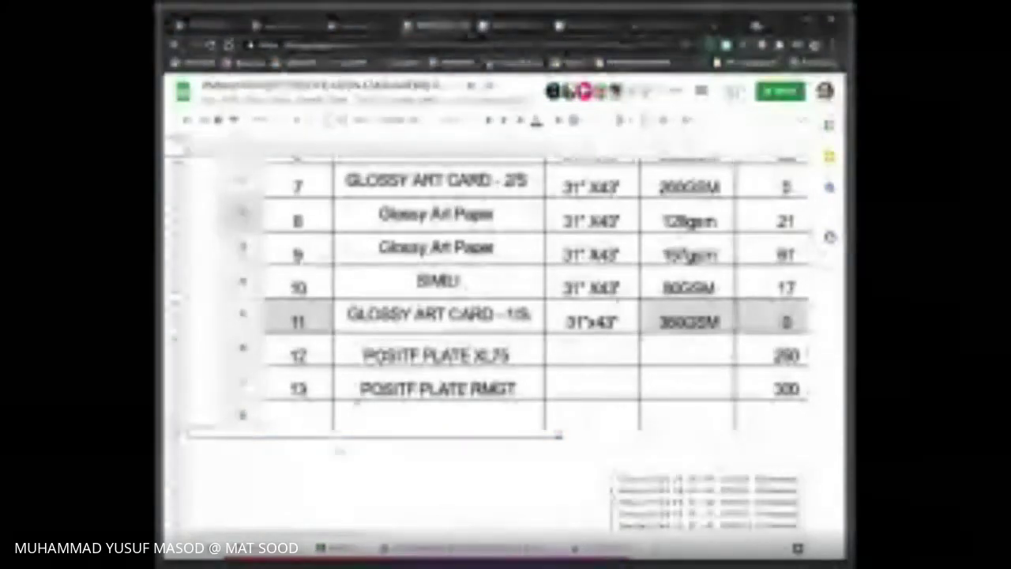
drag(315, 435, 316, 463)
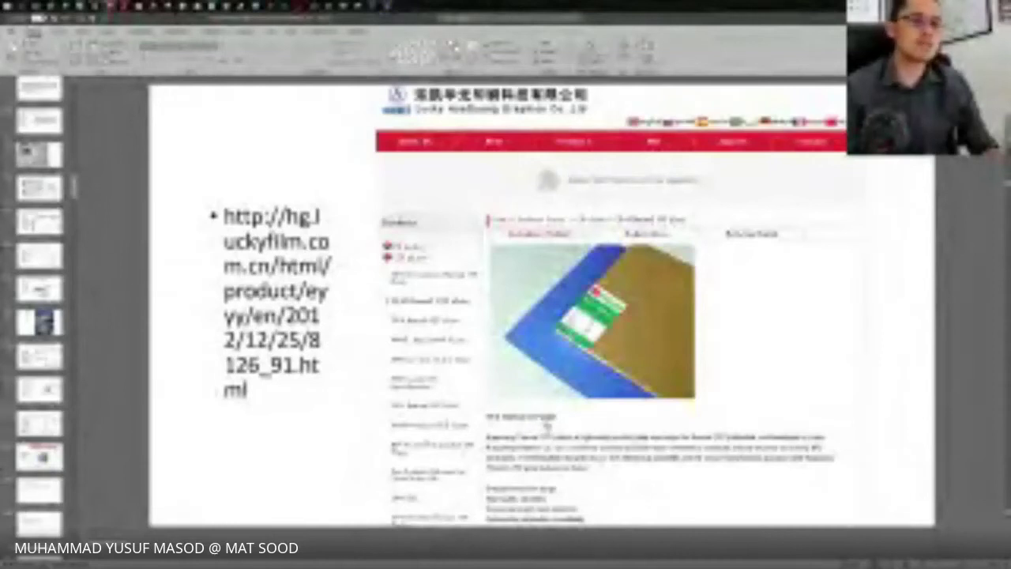
Step: Select the entire luckyfilm web address on the presentation slide and view the plate's product page in the browser
click(270, 190)
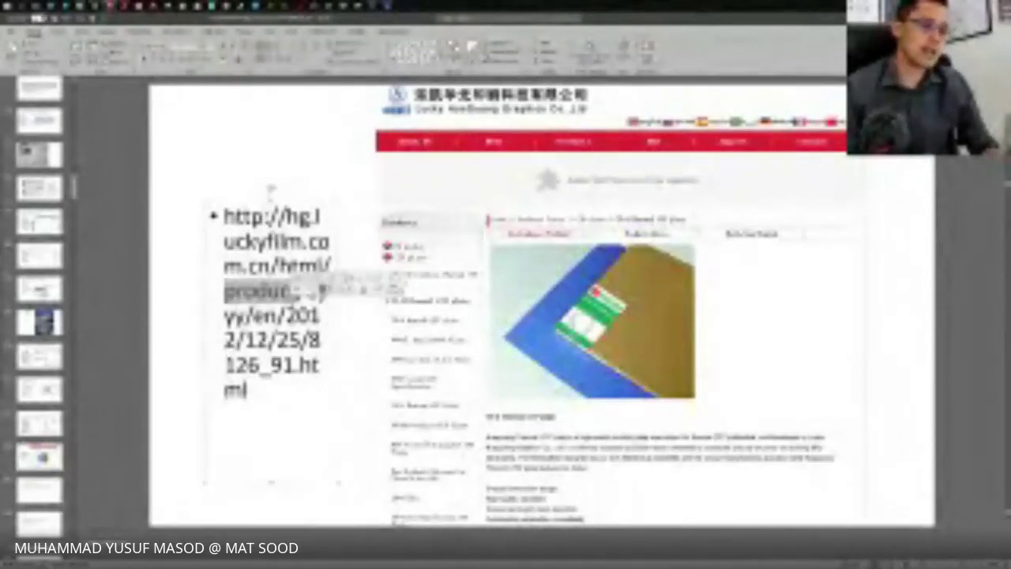
key(ctrl+a)
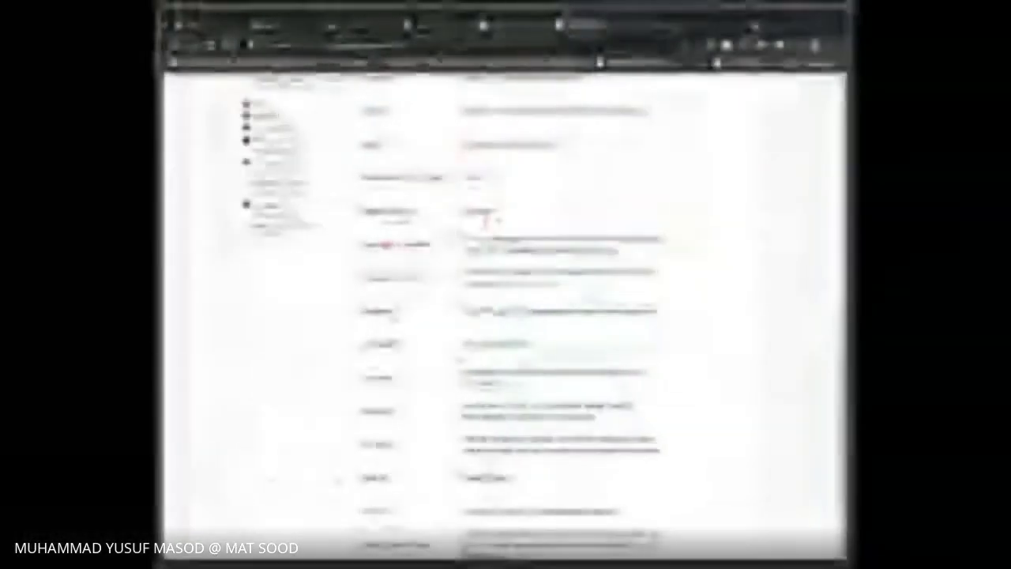
scroll(505, 316, up, 10)
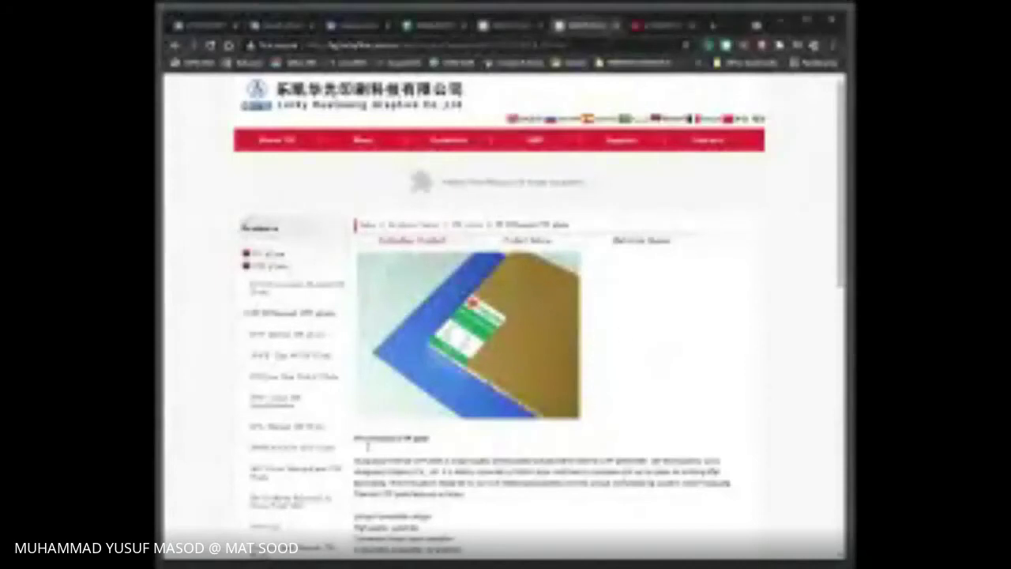
Step: Review the thermal CTP plate's description on the product page and highlight the plate's name in its heading
scroll(498, 452, down, 2)
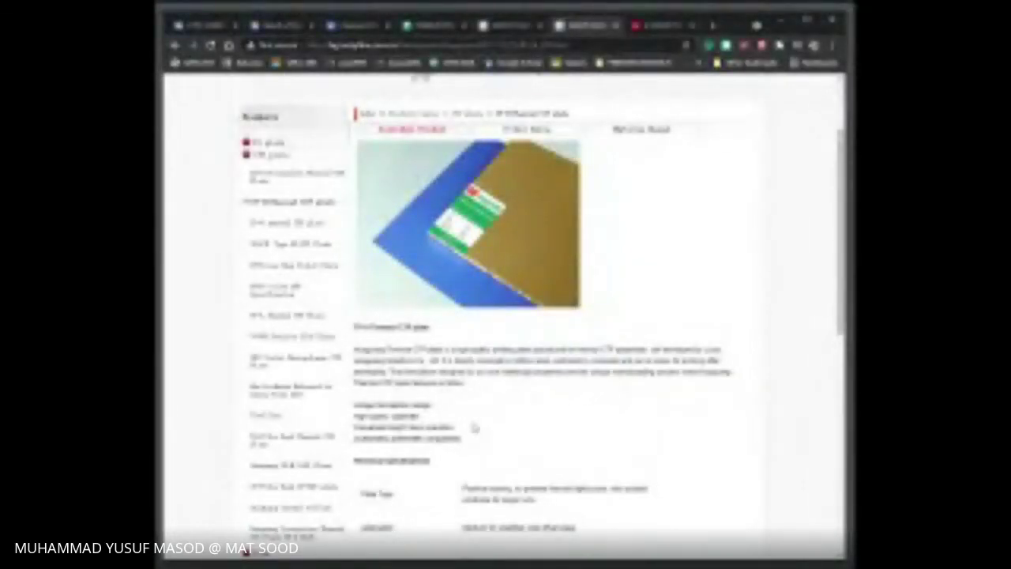
scroll(477, 382, up, 2)
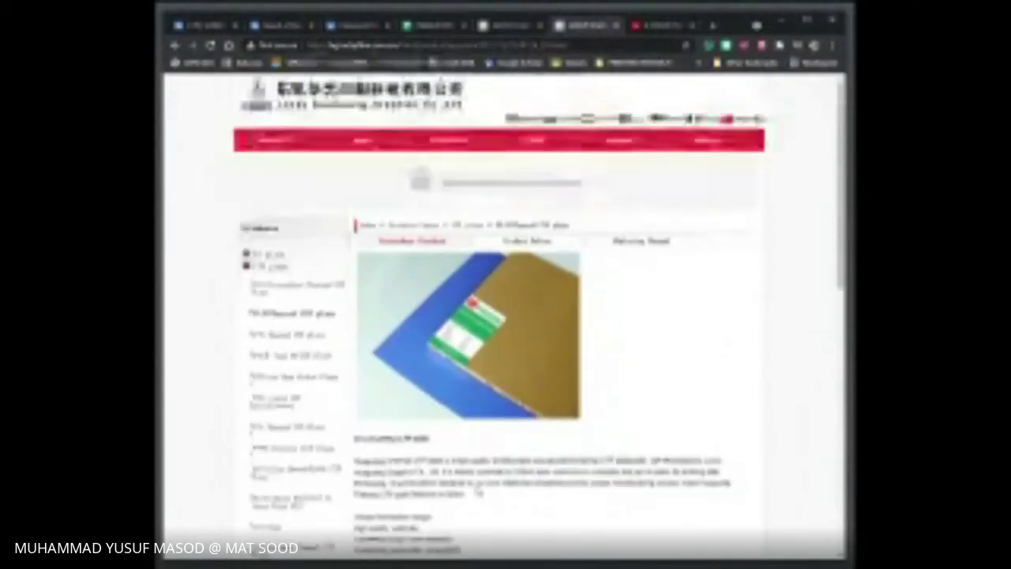
scroll(482, 388, down, 2)
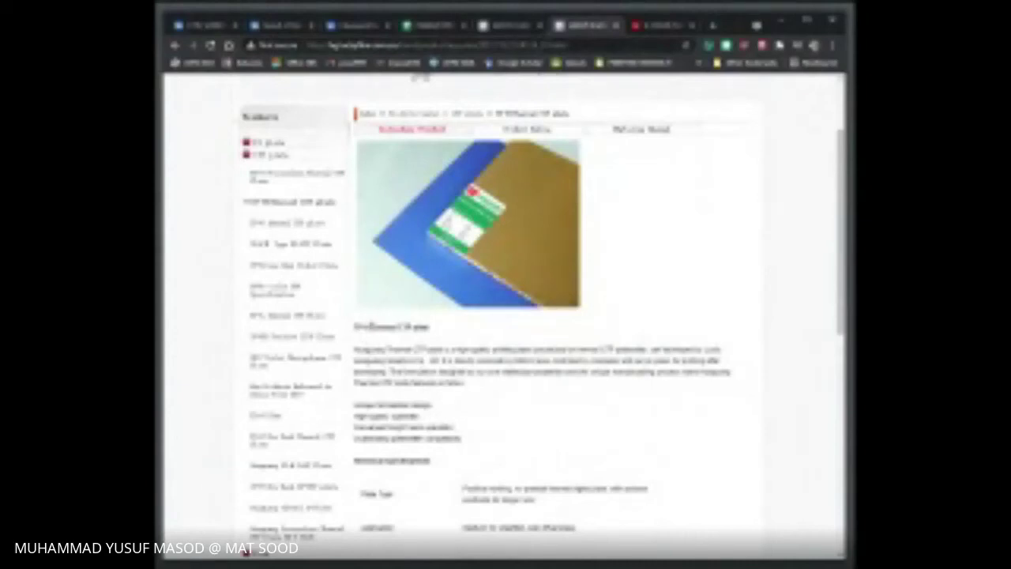
drag(368, 326, 437, 334)
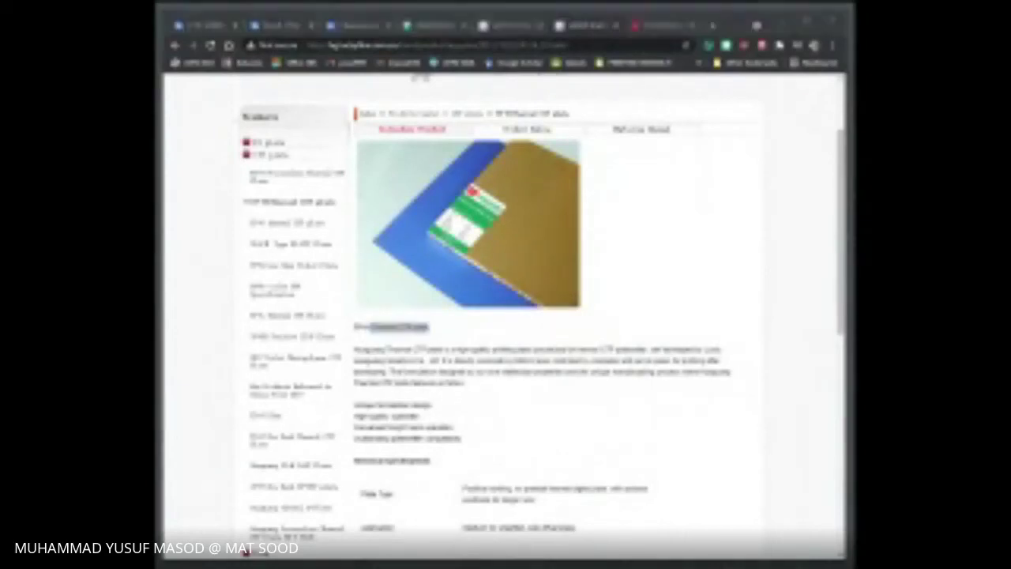